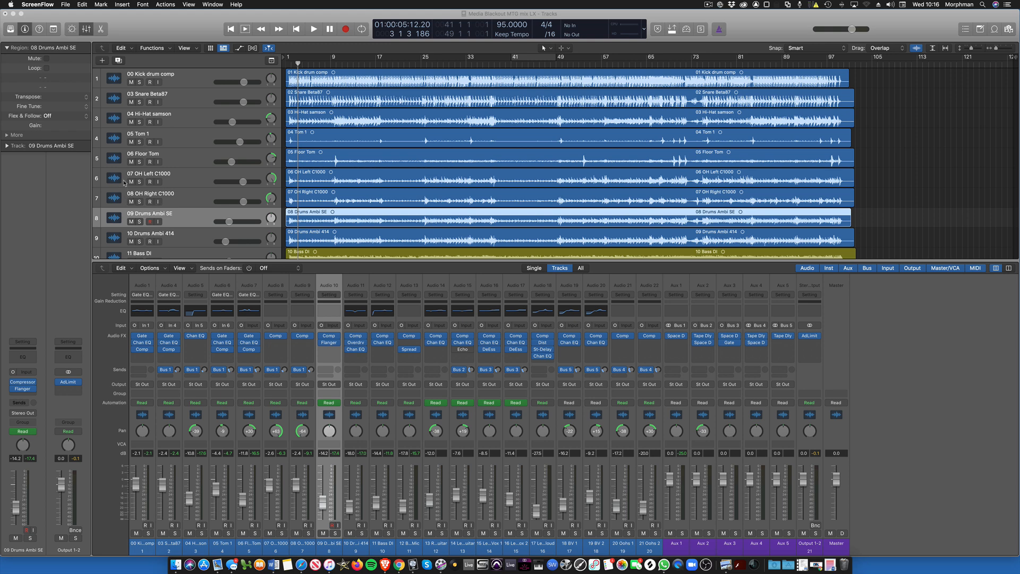
Step: Mute all guitar and vocal tracks from 13 Rhythm Guitar through 21 Oohs 2, leaving the drum and bass tracks audible
{"action": "scroll", "coordinate": [125, 183], "scroll_direction": "down", "scroll_amount": 4}
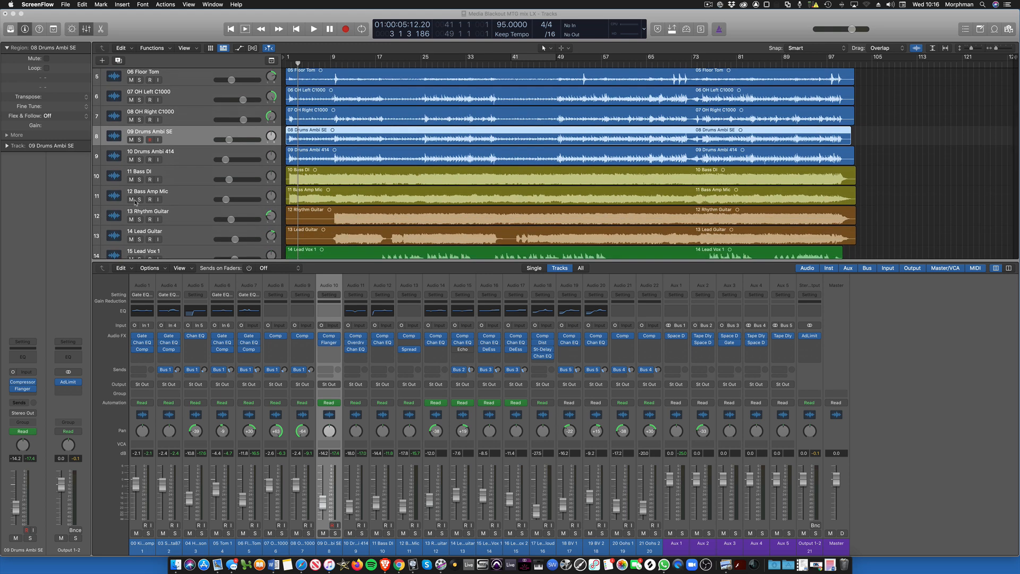
{"action": "scroll", "coordinate": [129, 201], "scroll_direction": "down", "scroll_amount": 1}
{"action": "left_click_drag", "start_coordinate": [129, 200], "coordinate": [131, 173]}
{"action": "scroll", "coordinate": [339, 232], "scroll_direction": "up", "scroll_amount": 10}
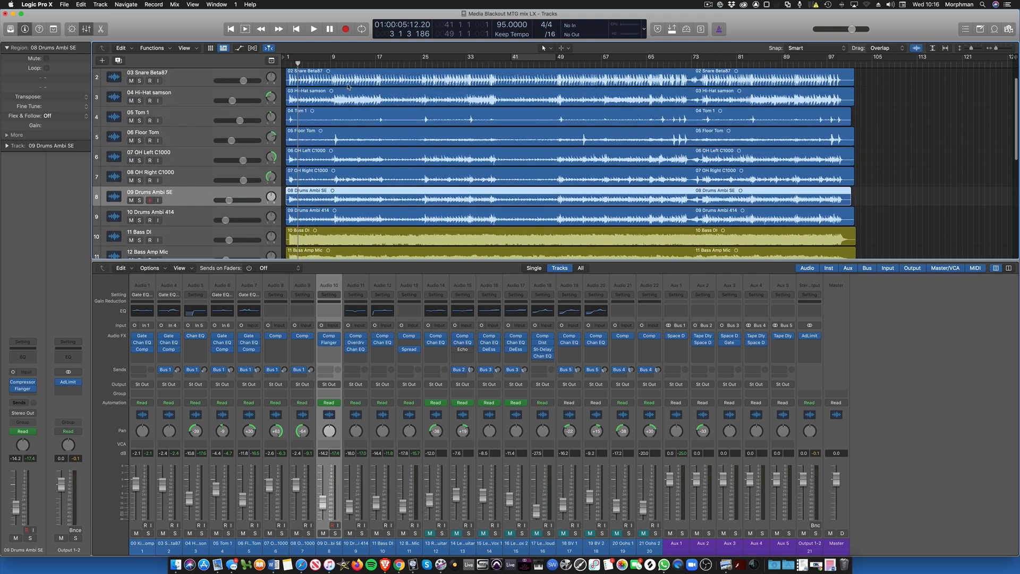
Step: Play the drums and bass from around bar 8, mute the 09 Drums Ambi SE track and stop playback
{"action": "left_click", "coordinate": [325, 65]}
{"action": "key", "text": "space"}
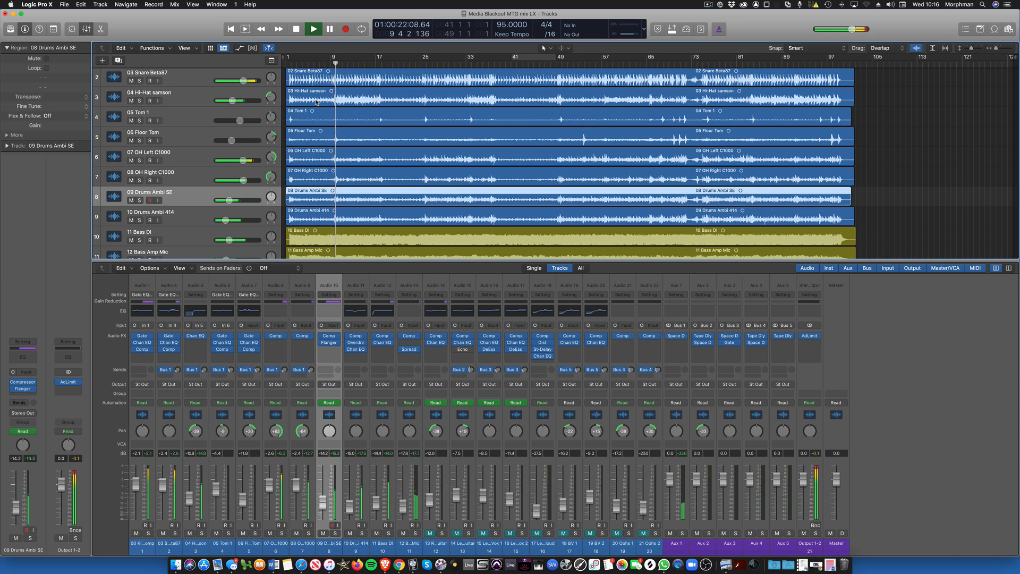
{"action": "key", "text": "ctrl+m"}
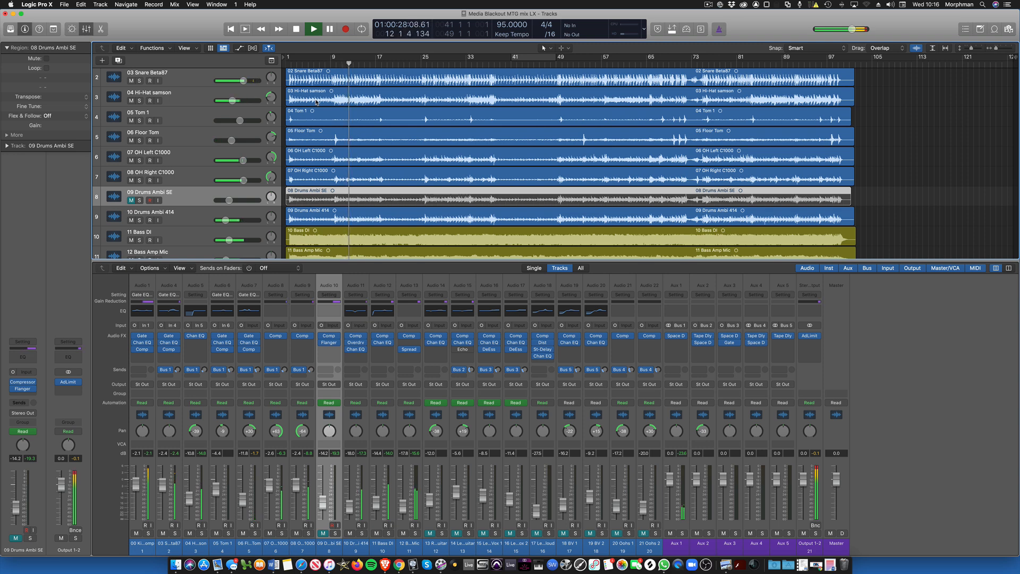
{"action": "key", "text": "space"}
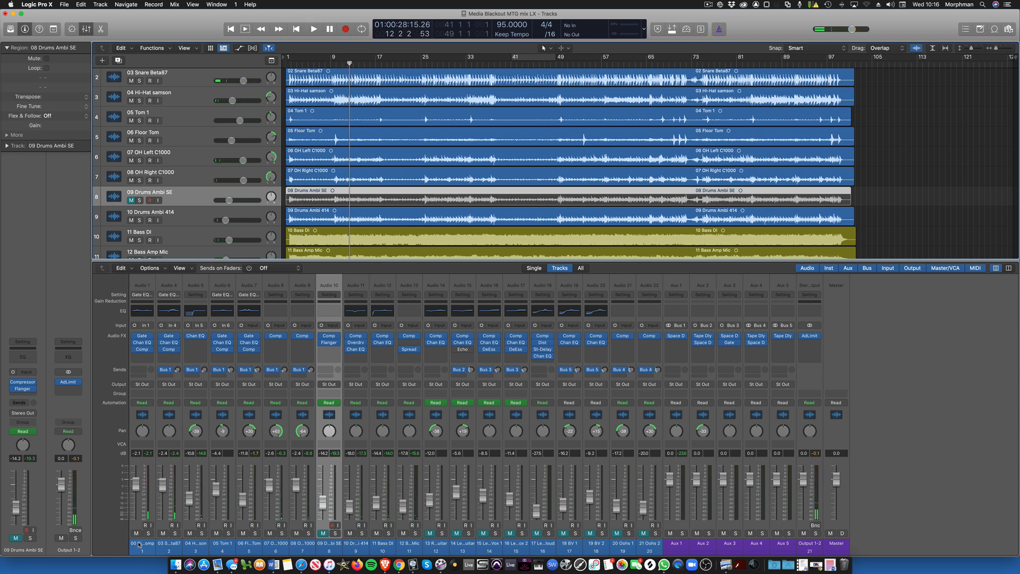
Step: Select the eleven drum and bass channels from 00 Kick drum comp to 12 Bass Amp Mic and add a send to Bus 10
{"action": "left_click_drag", "start_coordinate": [140, 547], "coordinate": [410, 547]}
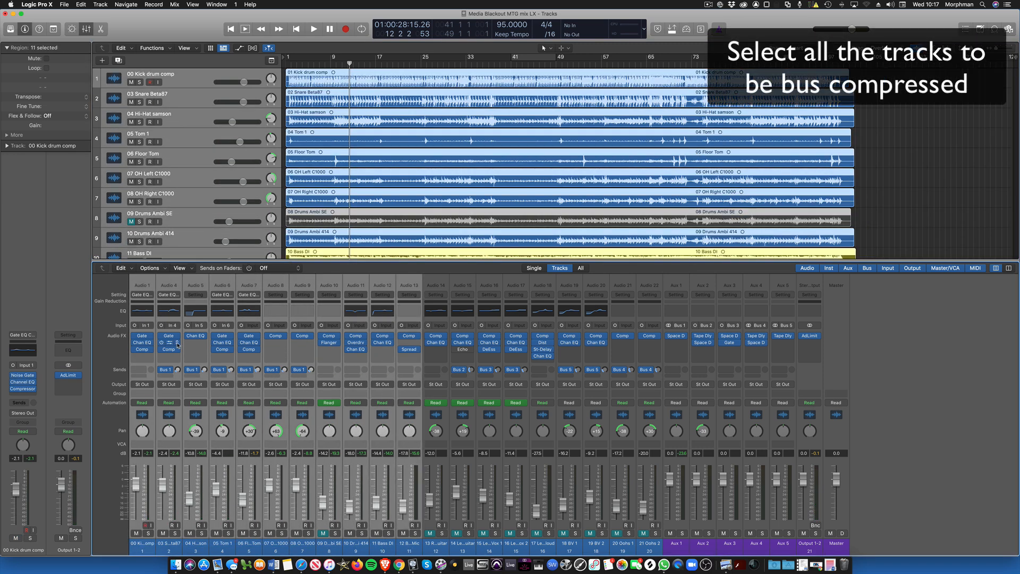
{"action": "left_click", "coordinate": [142, 371]}
{"action": "mouse_move", "coordinate": [143, 386]}
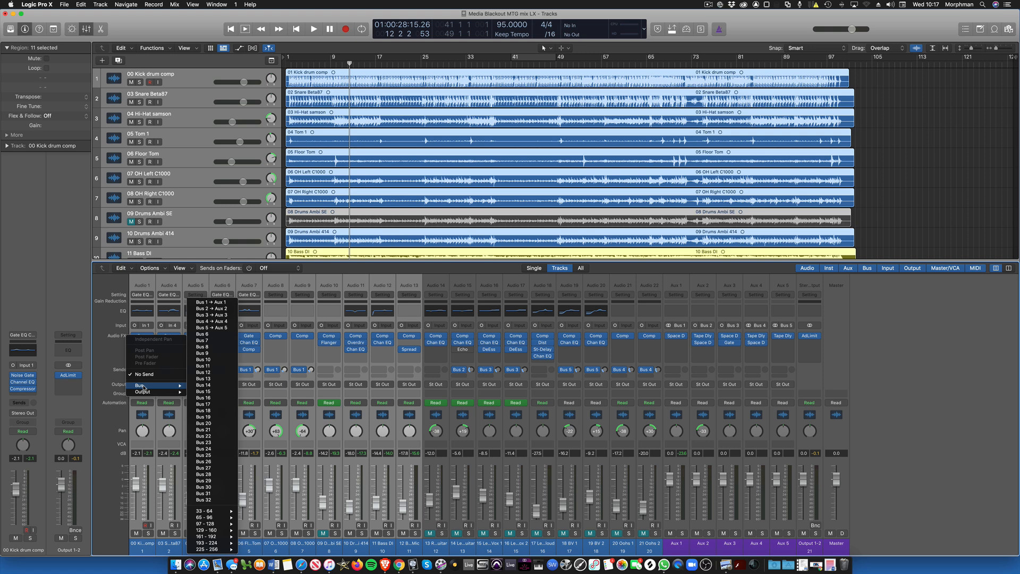
{"action": "left_click", "coordinate": [220, 360]}
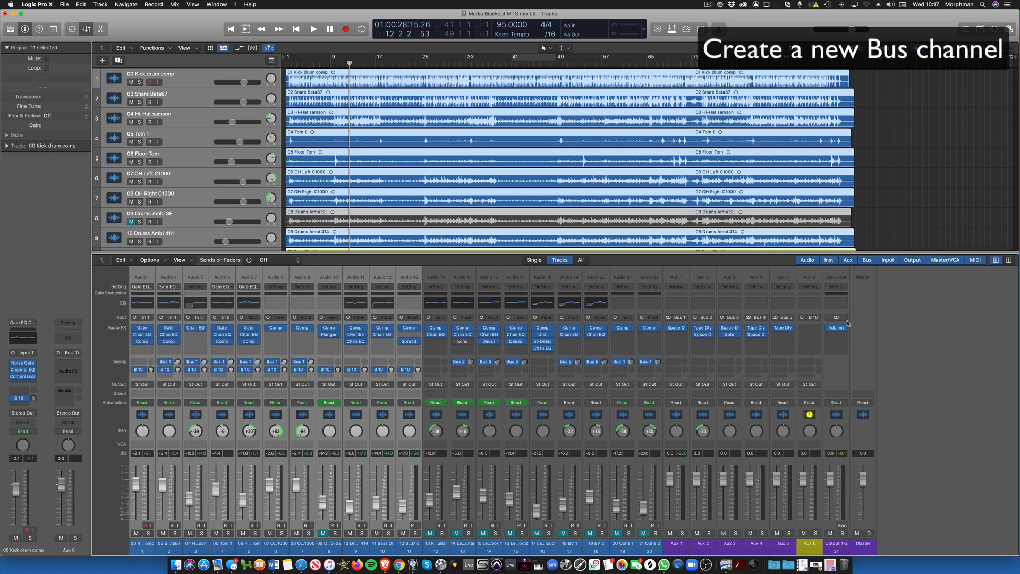
Step: Switch the input format of the new Aux 6 channel from mono to stereo
{"action": "left_click", "coordinate": [812, 328]}
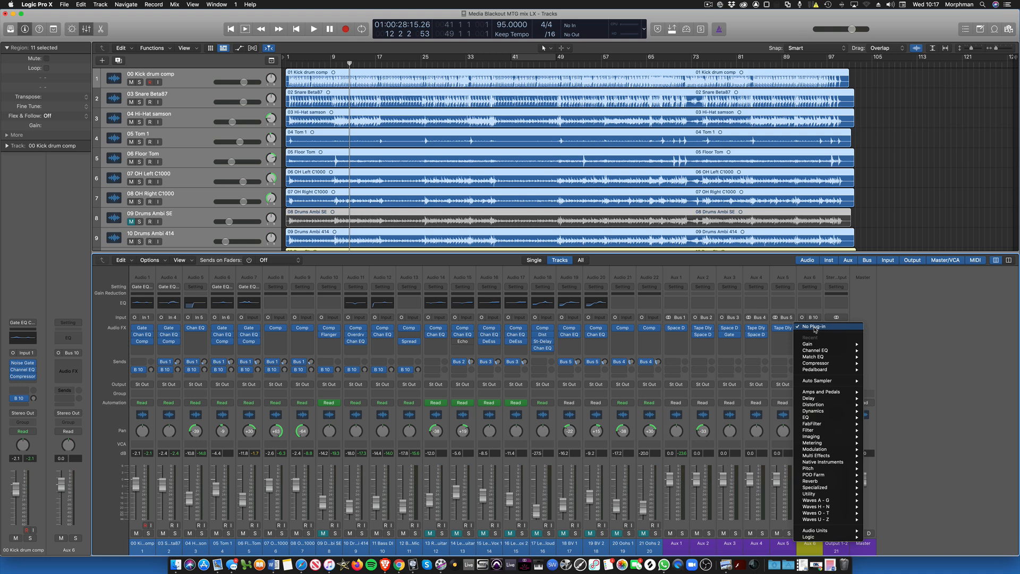
{"action": "mouse_move", "coordinate": [821, 364]}
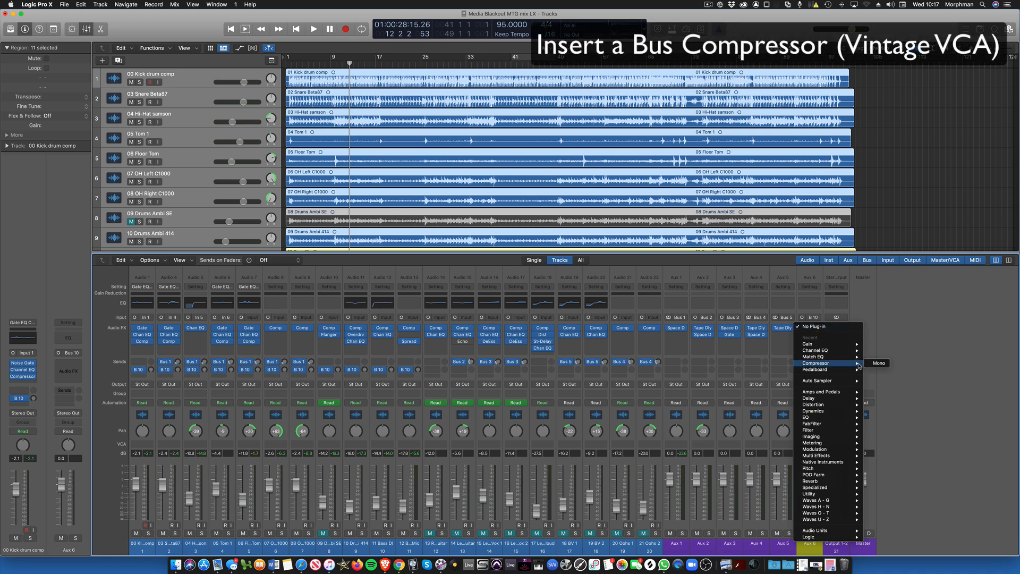
{"action": "left_click", "coordinate": [801, 319]}
{"action": "left_click", "coordinate": [802, 318]}
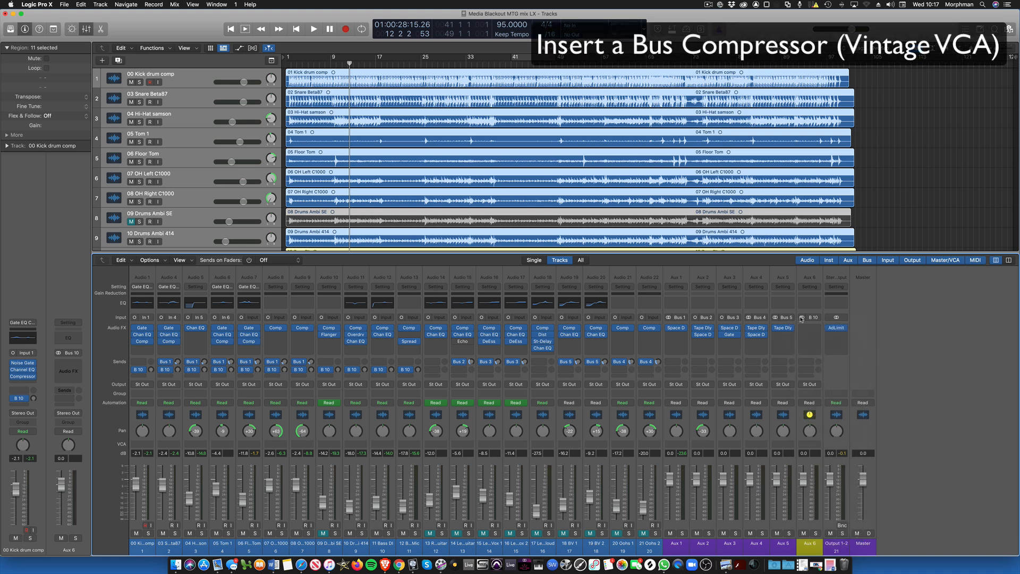
Step: Insert a stereo Compressor on Aux 6, choose the Vintage VCA model and move its window clear of the channel strips
{"action": "left_click", "coordinate": [817, 328]}
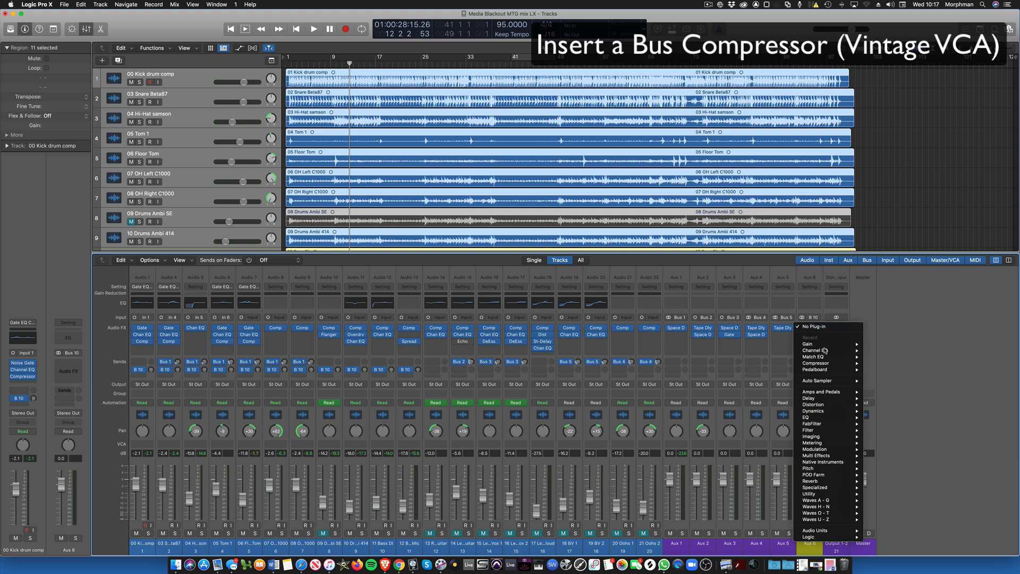
{"action": "mouse_move", "coordinate": [832, 365]}
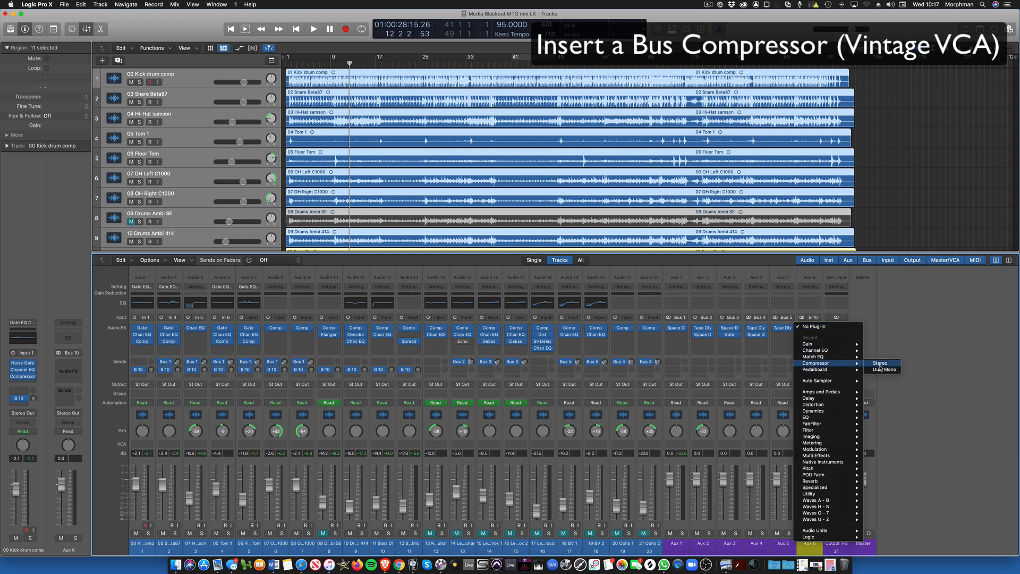
{"action": "left_click", "coordinate": [881, 369]}
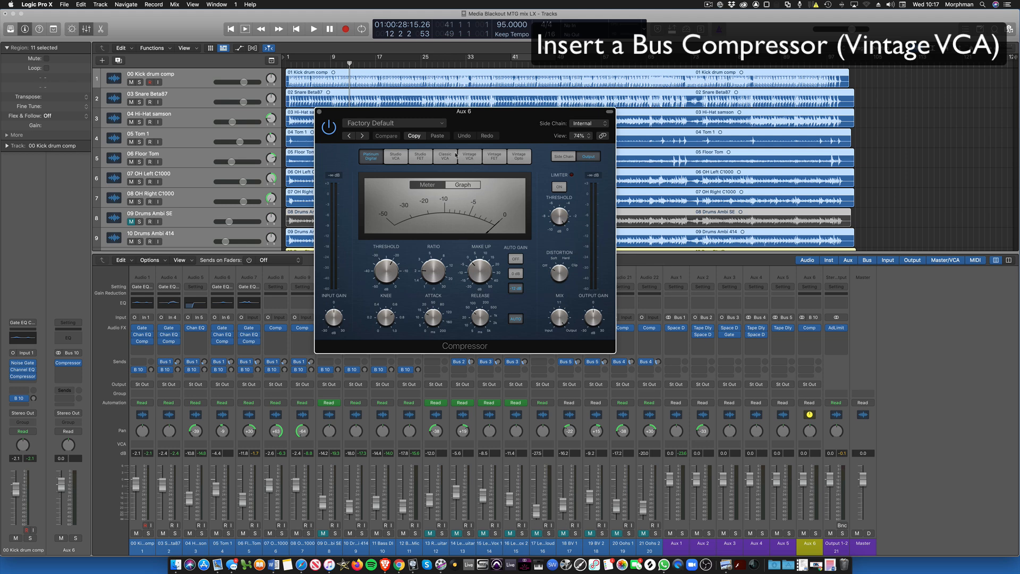
{"action": "left_click", "coordinate": [467, 156]}
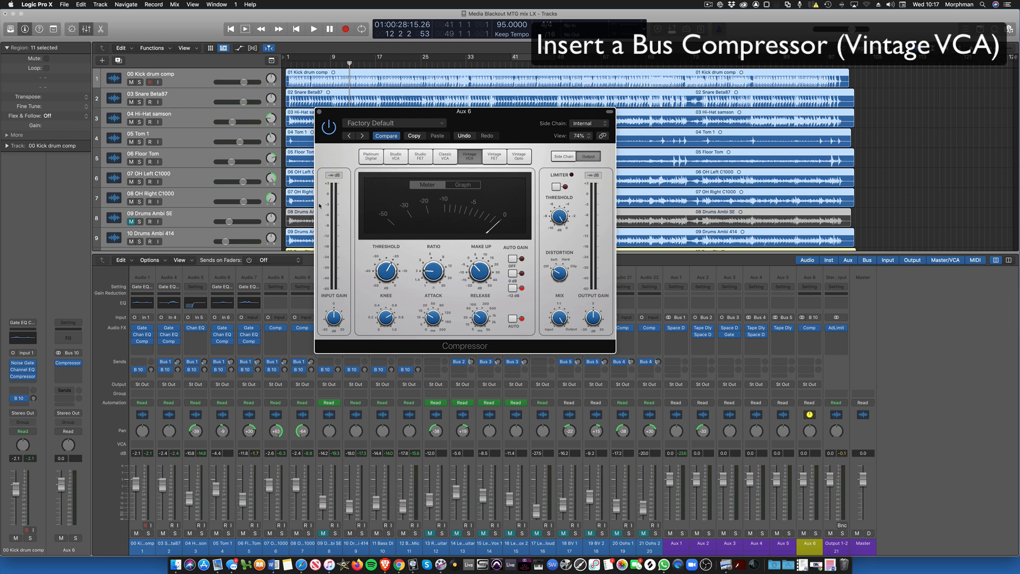
{"action": "left_click_drag", "start_coordinate": [342, 118], "coordinate": [405, 100]}
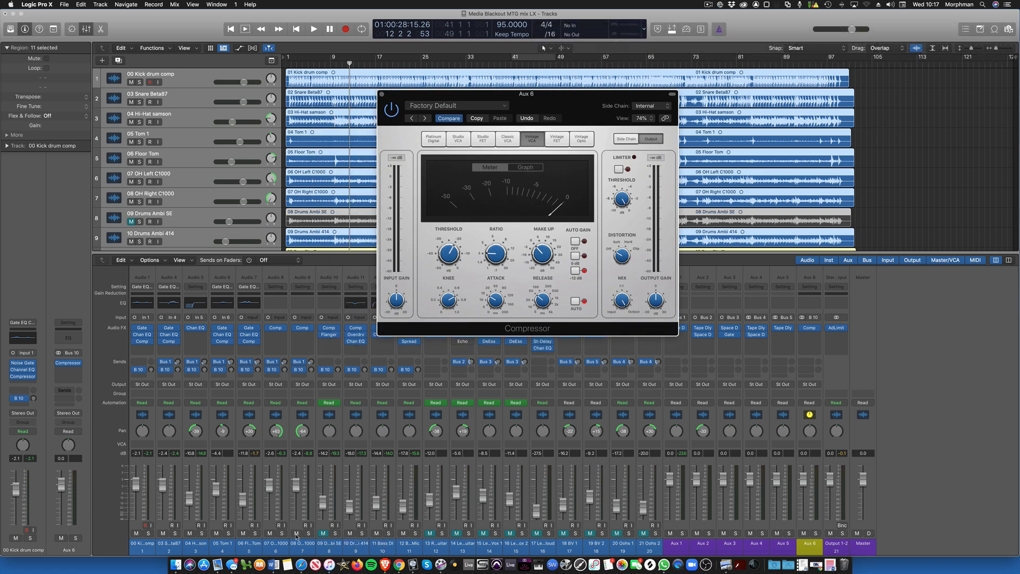
Step: Mute the 11 Bass DI and 12 Bass Amp Mic channels, keeping 10 Drums Ambi 414 unmuted
{"action": "left_click", "coordinate": [349, 533]}
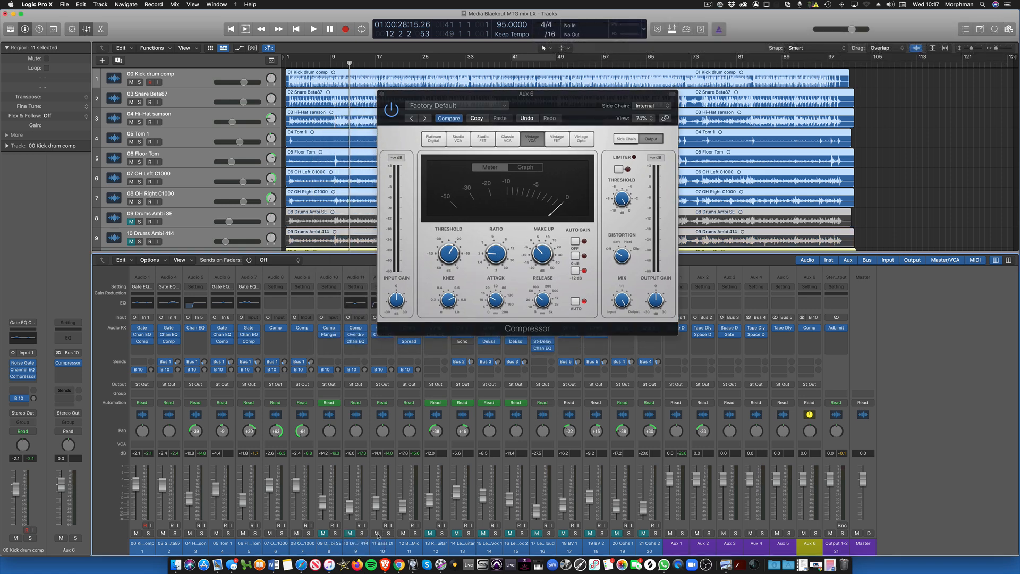
{"action": "left_click", "coordinate": [377, 533]}
{"action": "left_click", "coordinate": [408, 530]}
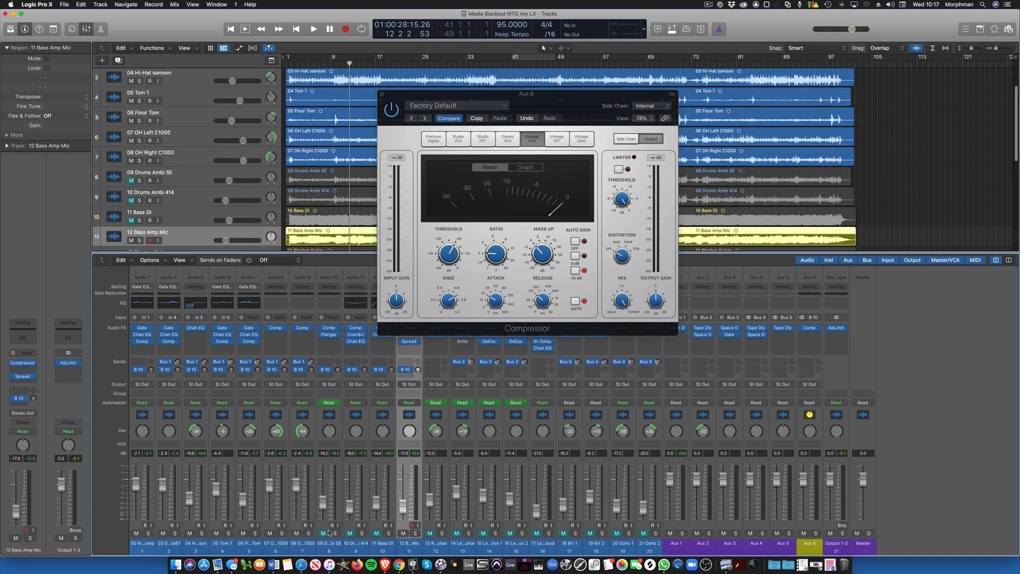
{"action": "left_click", "coordinate": [403, 534]}
{"action": "left_click", "coordinate": [351, 534]}
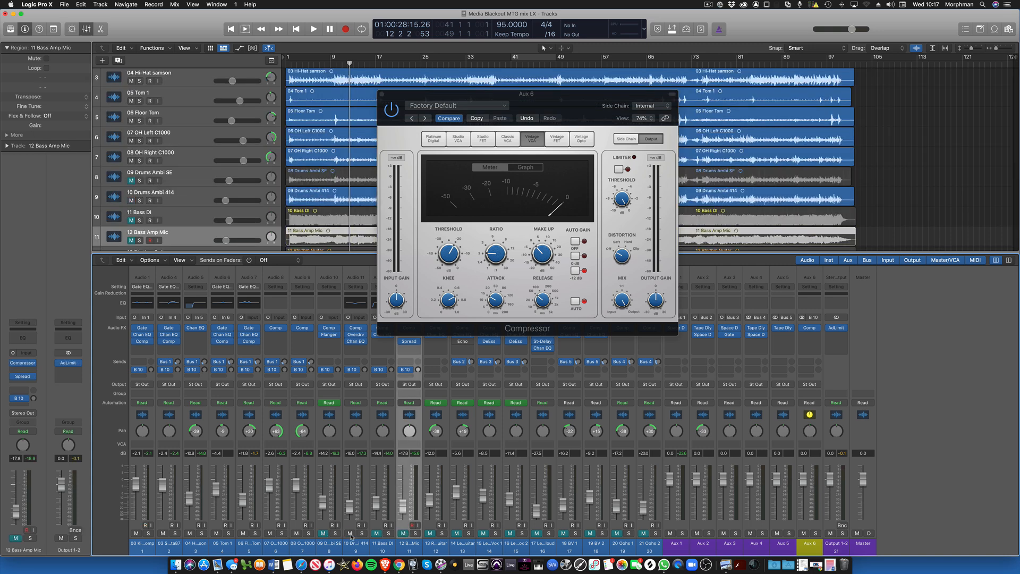
Step: Play the drums with the 09 Drums Ambi SE track unmuted, and mute that track again
{"action": "left_click", "coordinate": [323, 534]}
{"action": "key", "text": "space"}
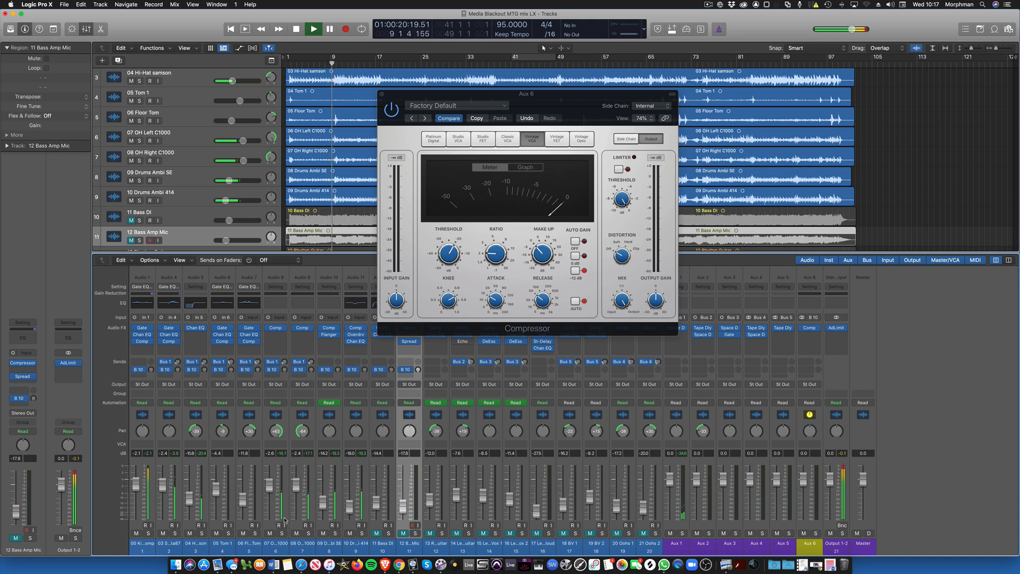
{"action": "left_click", "coordinate": [131, 180]}
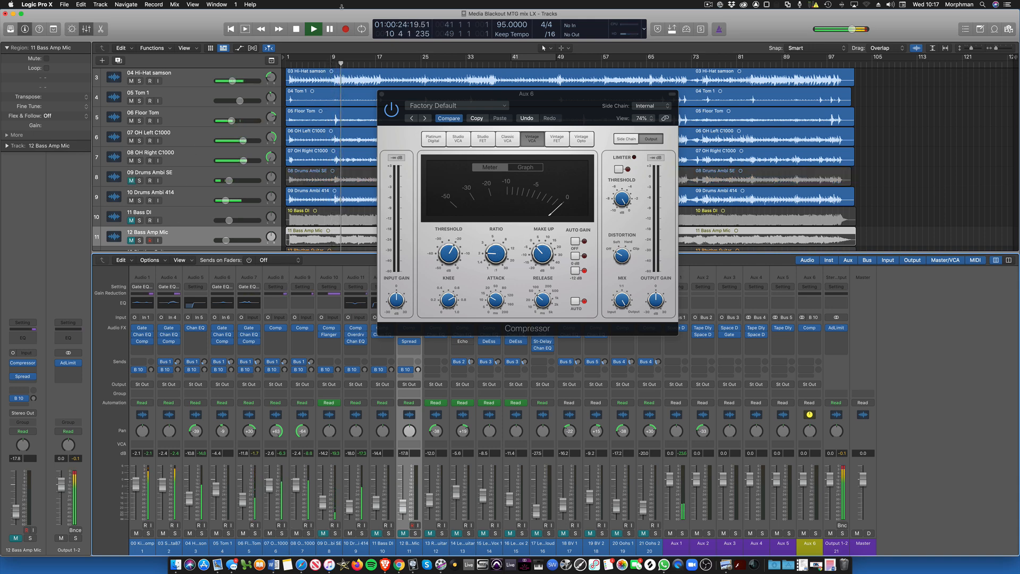
Step: Turn on cycle mode for the section starting at about bar 11 and play part of the loop
{"action": "key", "text": "space"}
{"action": "key", "text": "c"}
{"action": "key", "text": "space"}
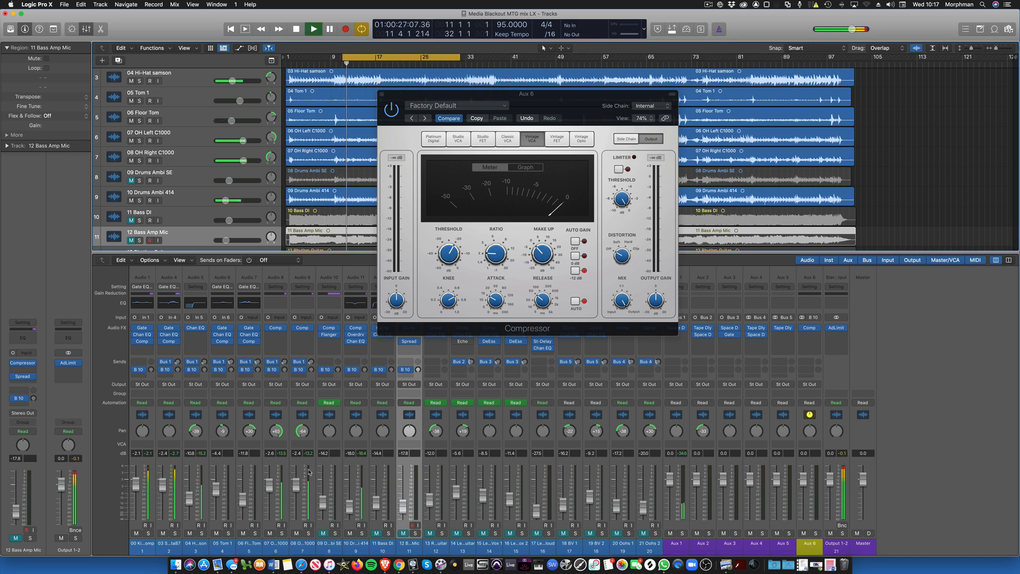
{"action": "key", "text": "space"}
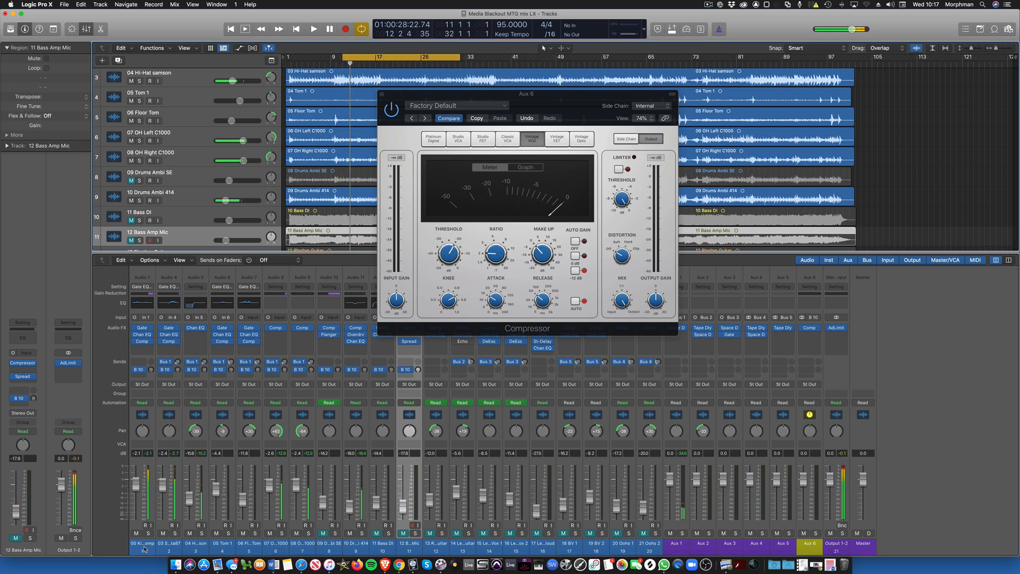
Step: Select the nine drum channels from 00 Kick drum comp to 10 Drums Ambi 414 and raise their Bus 10 sends to about -8.4 dB
{"action": "left_click", "coordinate": [144, 547]}
{"action": "left_click_drag", "start_coordinate": [372, 542], "coordinate": [375, 543]}
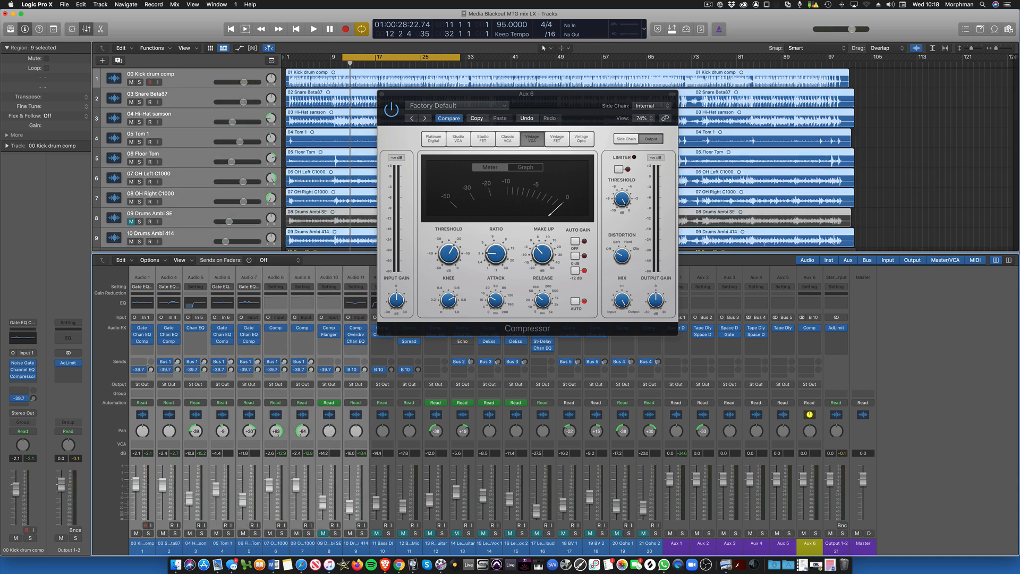
{"action": "mouse_move", "coordinate": [151, 370]}
{"action": "left_mouse_down"}
{"action": "mouse_move", "coordinate": [155, 384]}
{"action": "mouse_move", "coordinate": [151, 363]}
{"action": "left_mouse_up"}
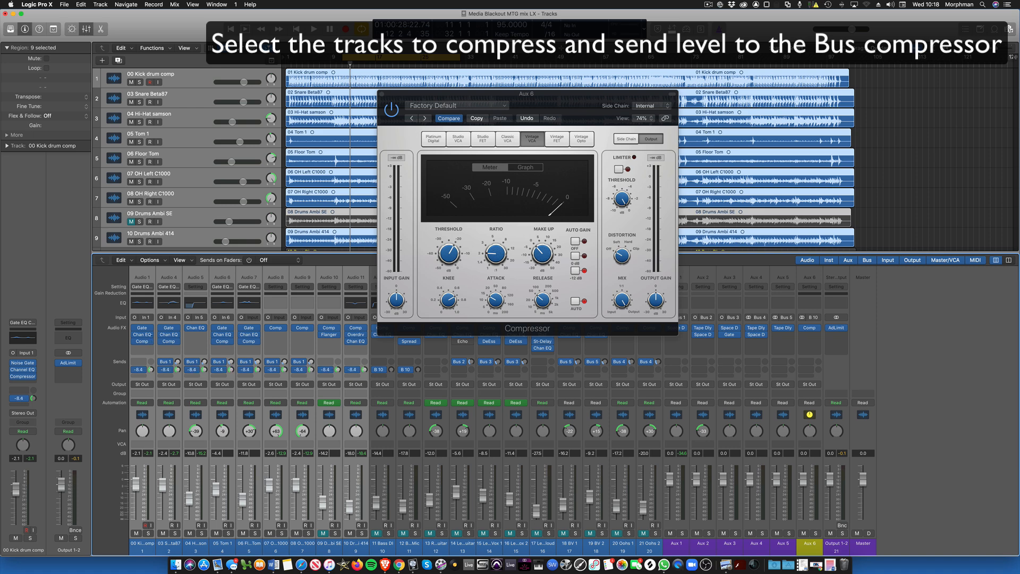
Step: Play the loop and solo Aux 6 to hear only the drum signal reaching the bus, then stop playback
{"action": "key", "text": "space"}
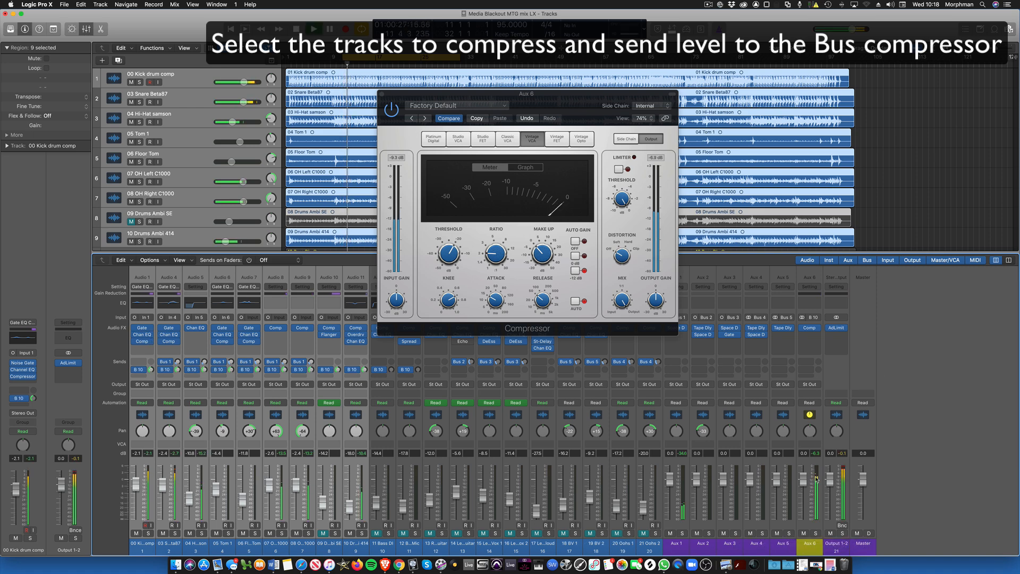
{"action": "left_click", "coordinate": [817, 533]}
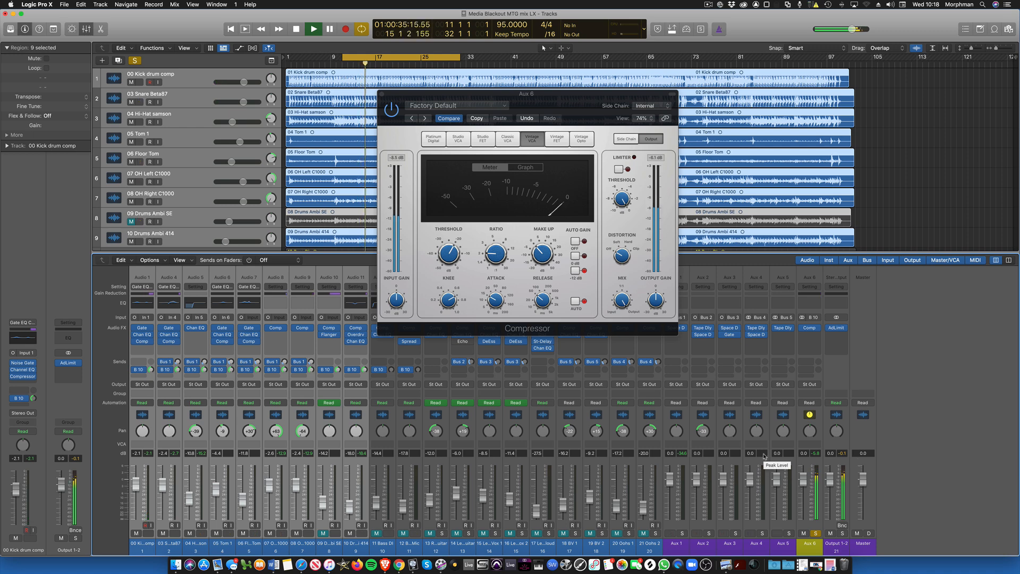
{"action": "key", "text": "space"}
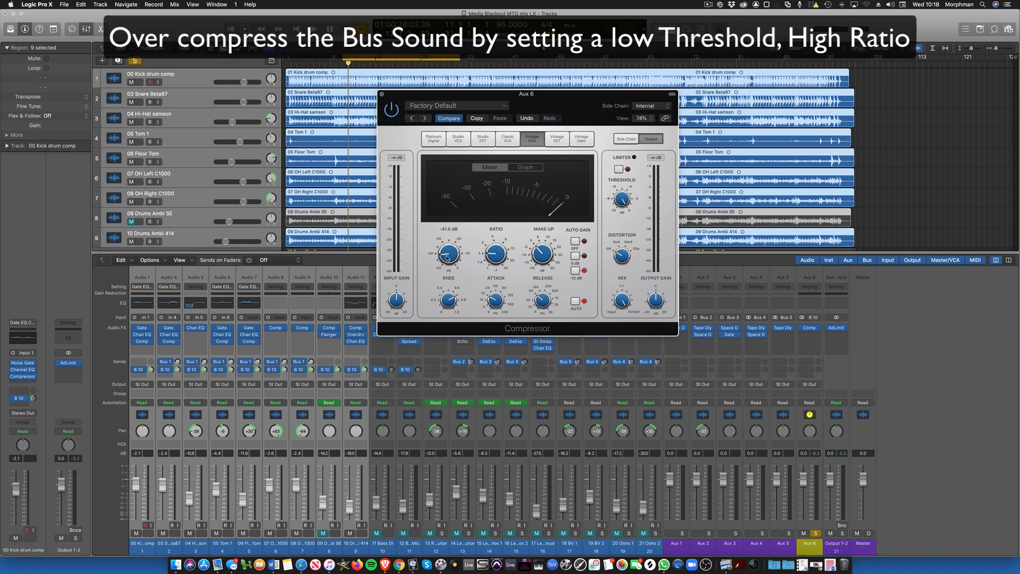
Step: Over-compress the drum bus on Aux 6 by lowering the threshold to about -41 dB and raising the ratio
{"action": "left_click_drag", "start_coordinate": [447, 256], "coordinate": [499, 229]}
{"action": "mouse_move", "coordinate": [495, 299]}
{"action": "left_mouse_down"}
{"action": "mouse_move", "coordinate": [543, 296]}
{"action": "mouse_move", "coordinate": [545, 285]}
{"action": "mouse_move", "coordinate": [496, 298]}
{"action": "left_mouse_up"}
{"action": "key", "text": "space"}
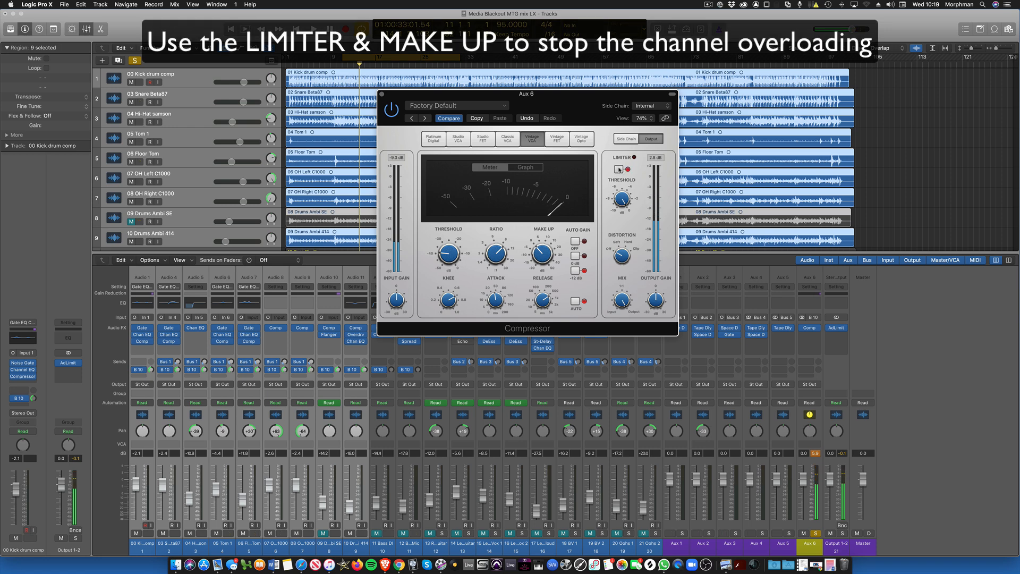
Step: Lower the compressor's make-up gain to about -6.5 dB and play the soloed bus
{"action": "left_click_drag", "start_coordinate": [544, 257], "coordinate": [545, 261]}
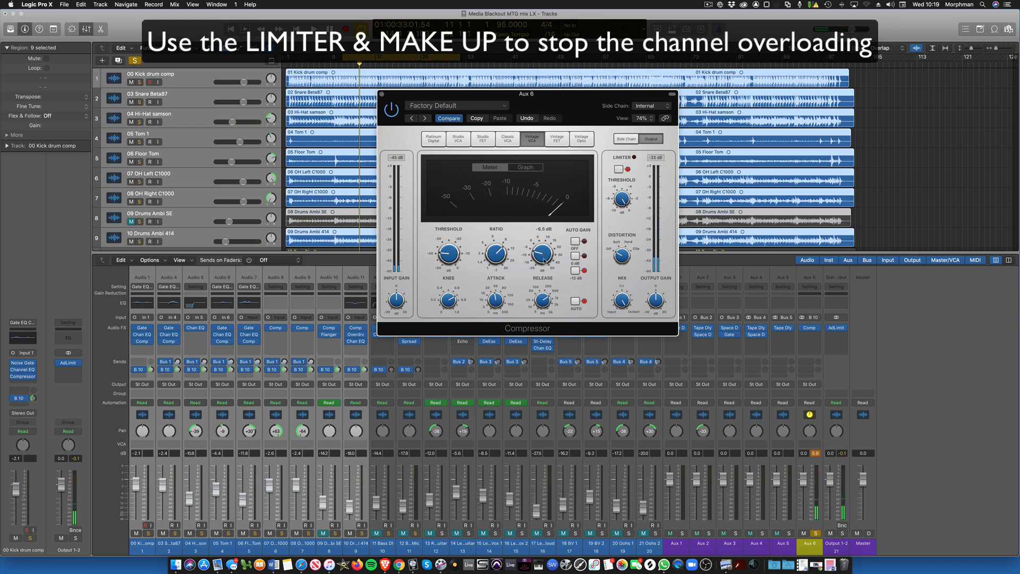
{"action": "key", "text": "space"}
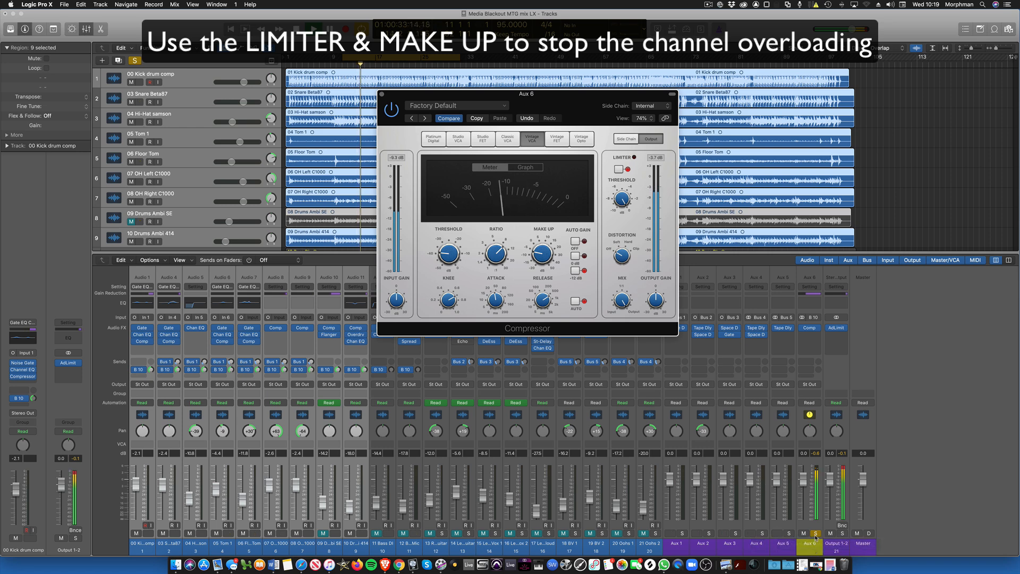
Step: Blend un-soloed Aux 6 in from silence to about -6.2 dB, and compare the drums with the bus muted and unmuted
{"action": "left_click_drag", "start_coordinate": [803, 480], "coordinate": [804, 520]}
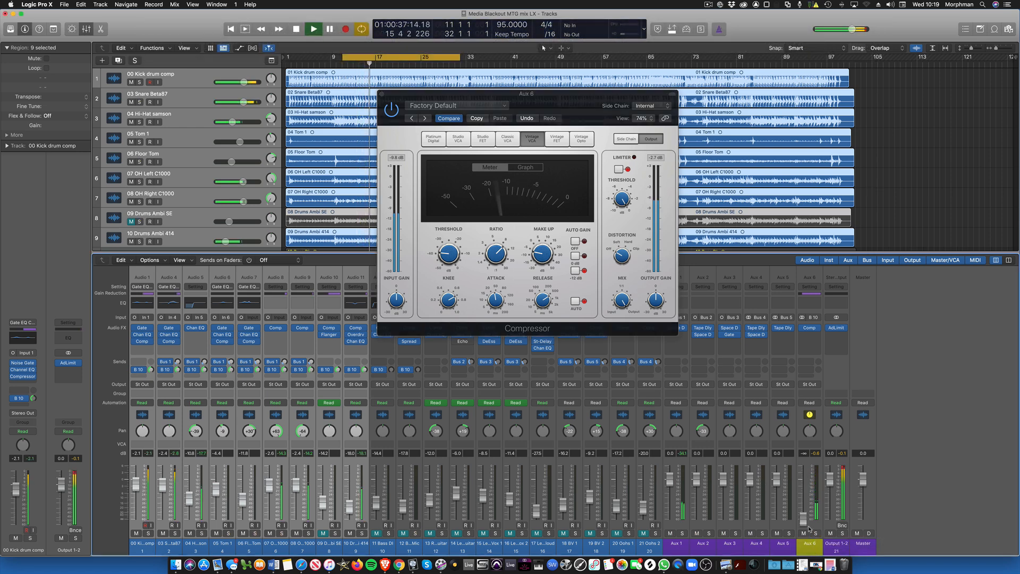
{"action": "left_click_drag", "start_coordinate": [805, 522], "coordinate": [803, 492]}
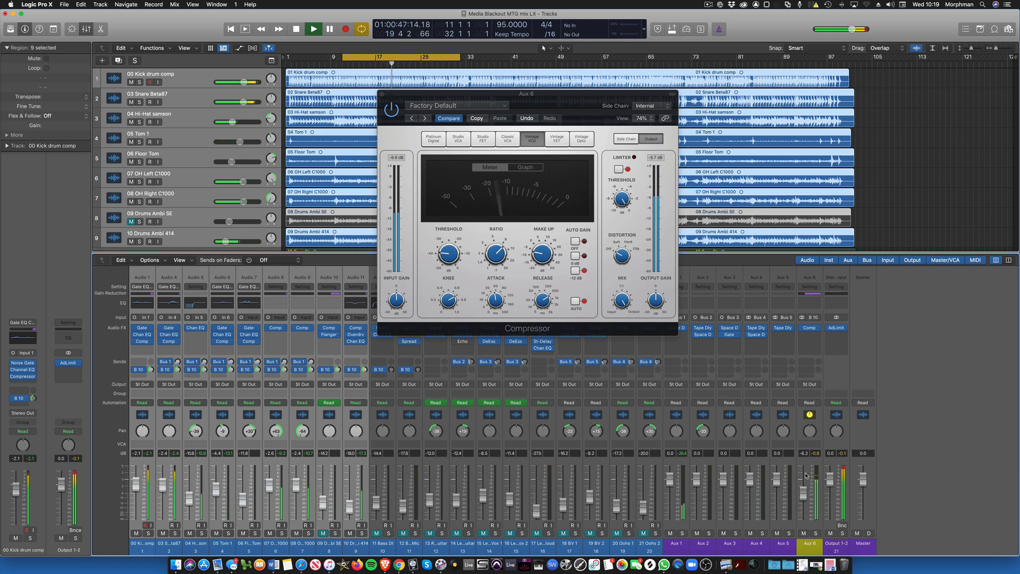
{"action": "left_click", "coordinate": [804, 532]}
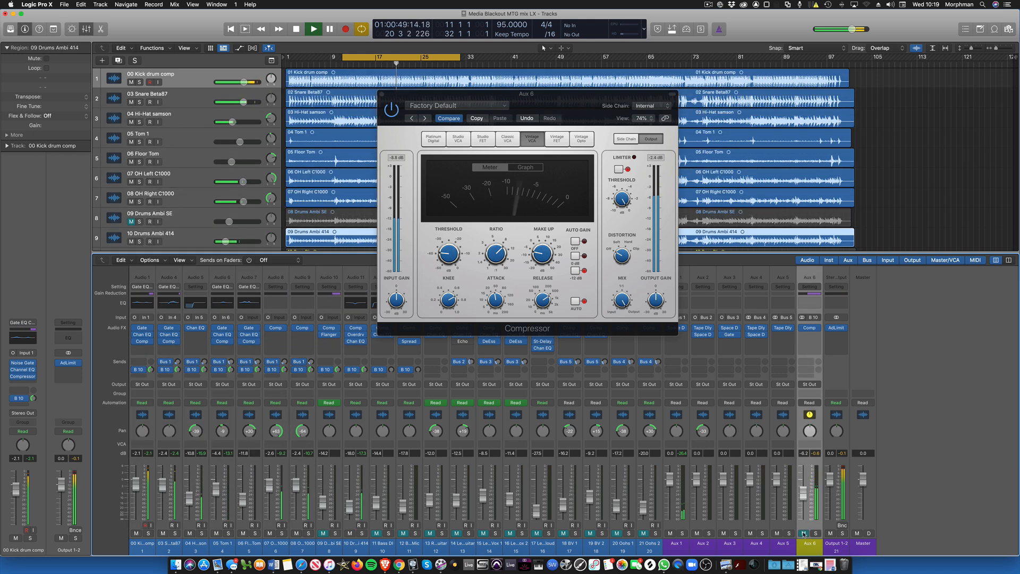
{"action": "left_click", "coordinate": [803, 532]}
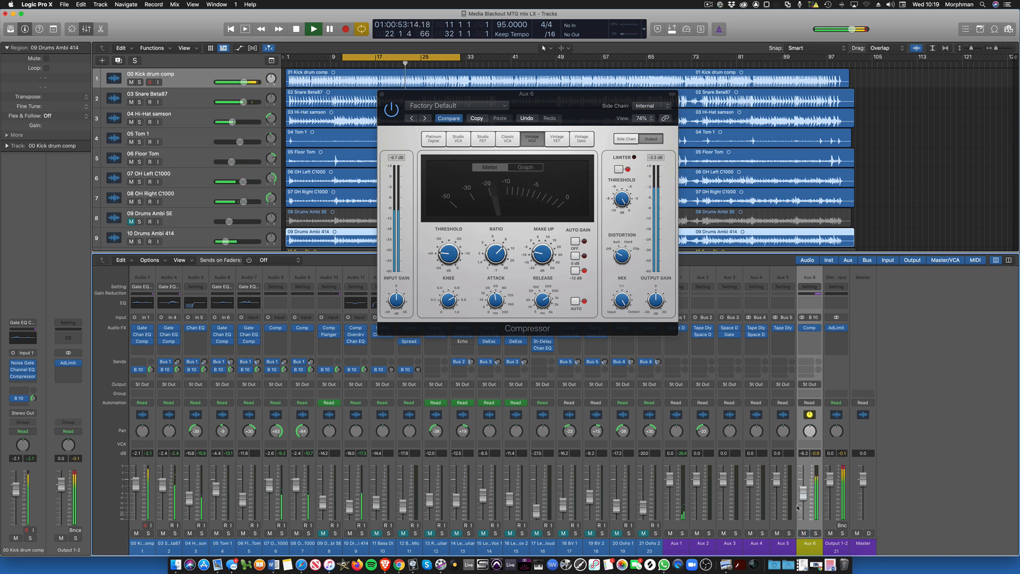
Step: Stop playback and unmute the two bass guitar tracks, 11 and 12
{"action": "key", "text": "space"}
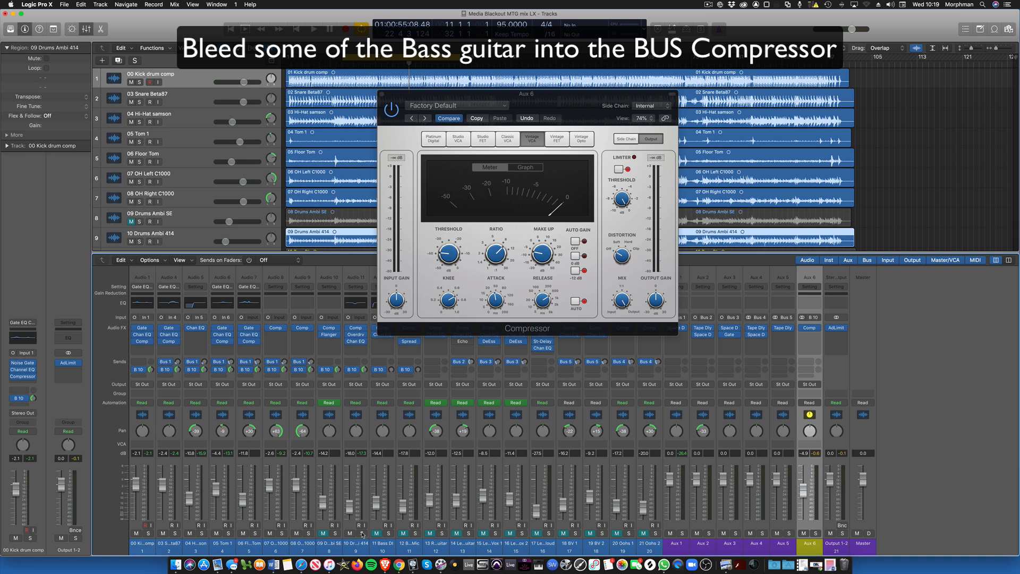
{"action": "left_click", "coordinate": [377, 534]}
{"action": "left_click", "coordinate": [404, 534]}
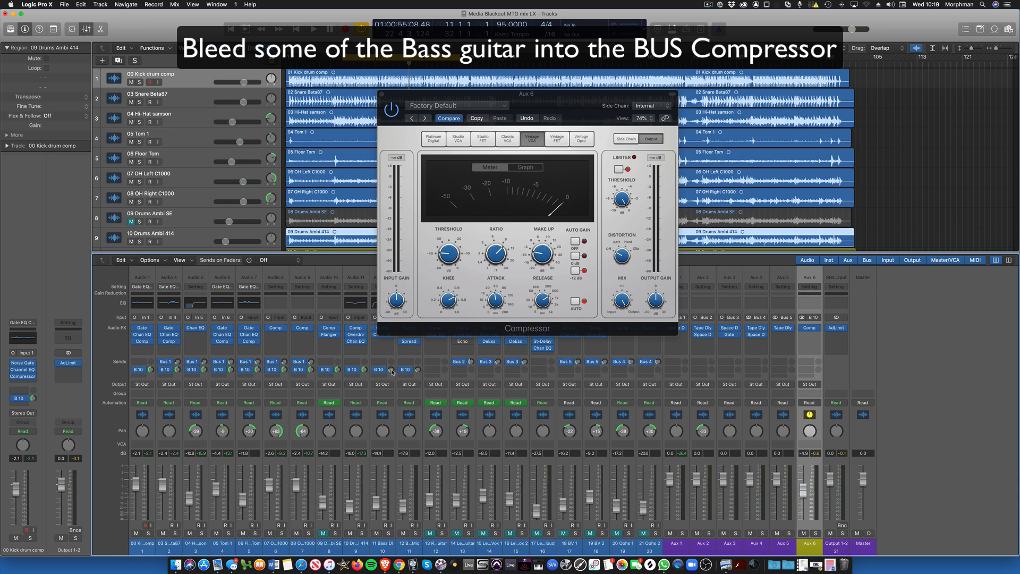
Step: Bleed a little of both bass tracks into the compressor through their Bus 10 sends, playing with Aux 6 soloed
{"action": "left_click_drag", "start_coordinate": [393, 372], "coordinate": [393, 381]}
{"action": "mouse_move", "coordinate": [420, 373]}
{"action": "left_click", "coordinate": [816, 534]}
{"action": "key", "text": "space"}
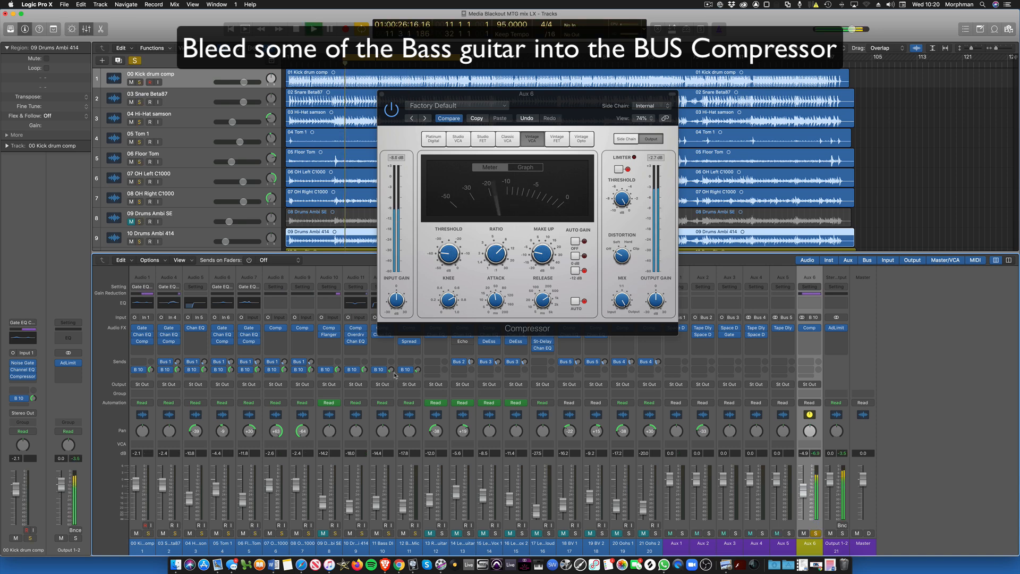
{"action": "left_click_drag", "start_coordinate": [417, 370], "coordinate": [417, 365]}
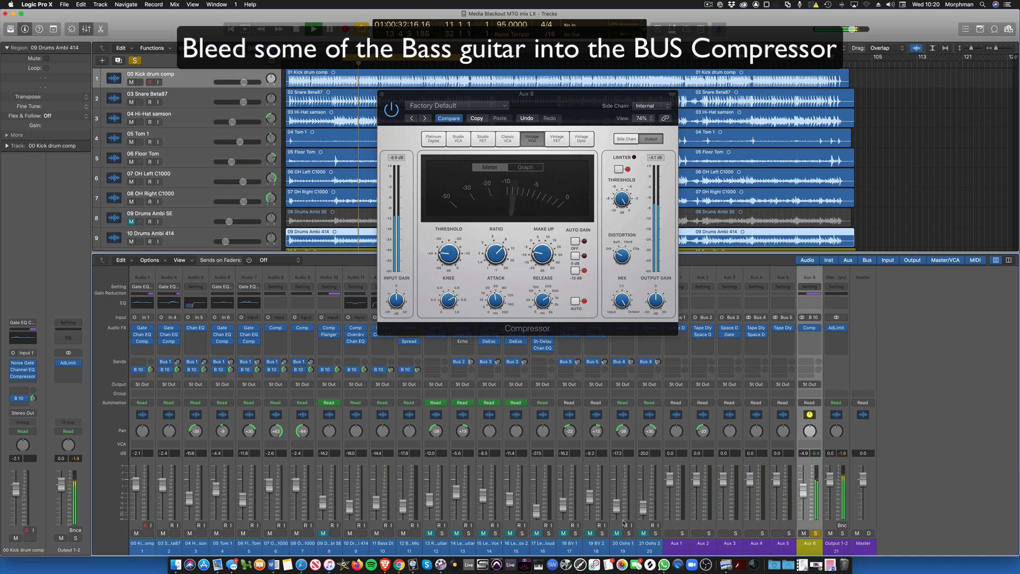
Step: Un-solo Aux 6, compare the full drums and bass with the compressed bus muted and unmuted, and stop playback
{"action": "left_click", "coordinate": [816, 533]}
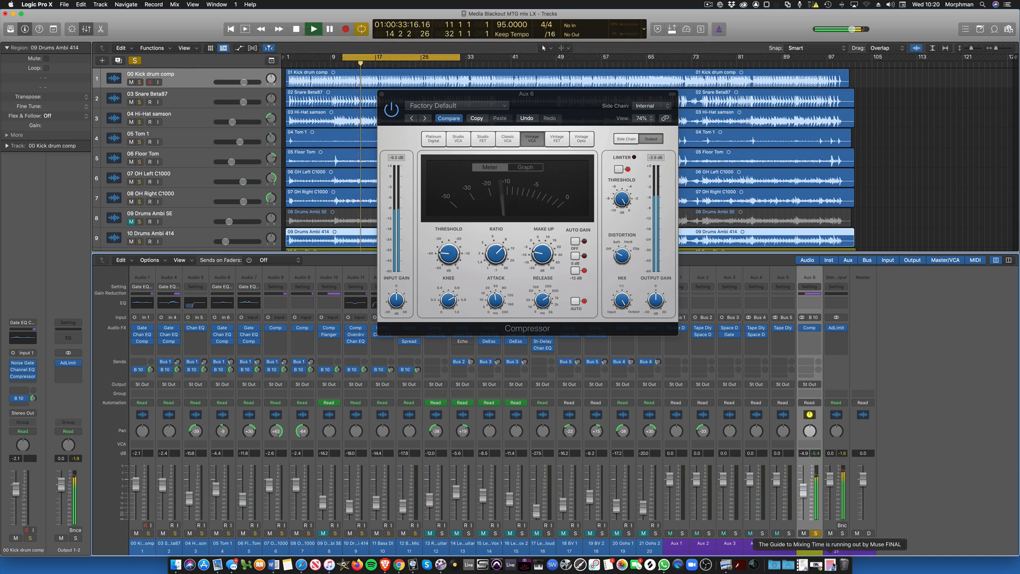
{"action": "left_click", "coordinate": [816, 534]}
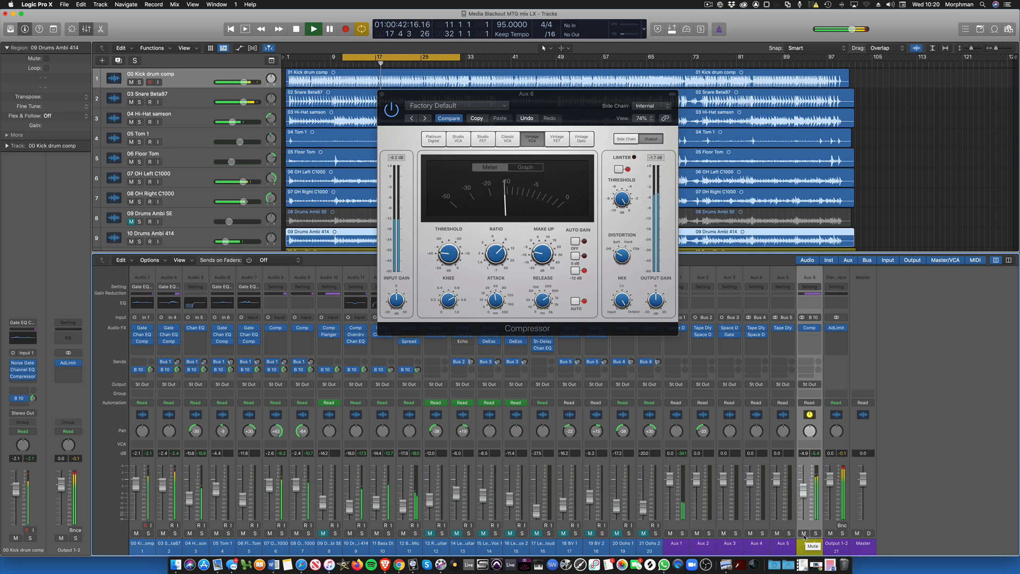
{"action": "left_click", "coordinate": [803, 533]}
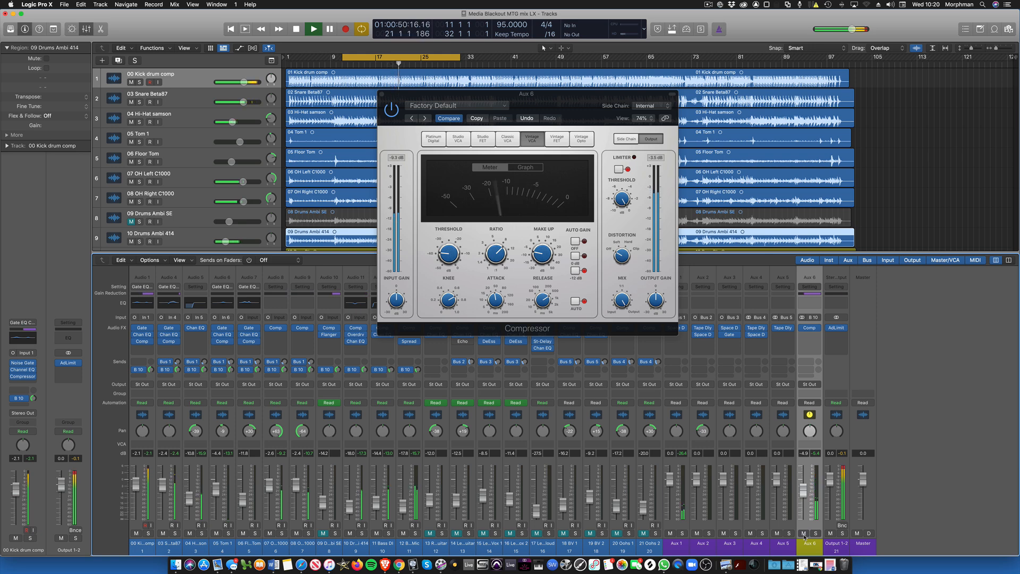
{"action": "key", "text": "space"}
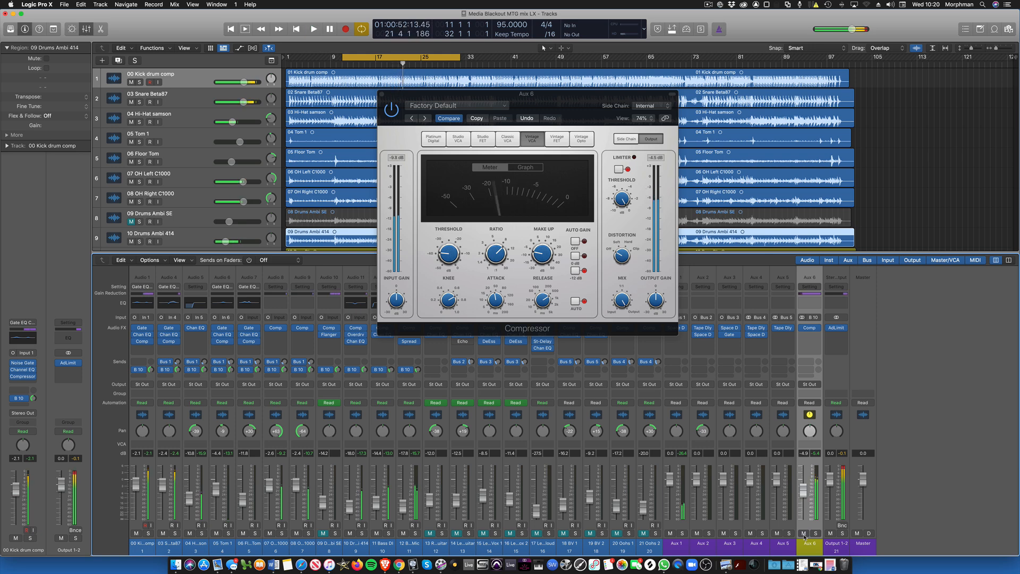